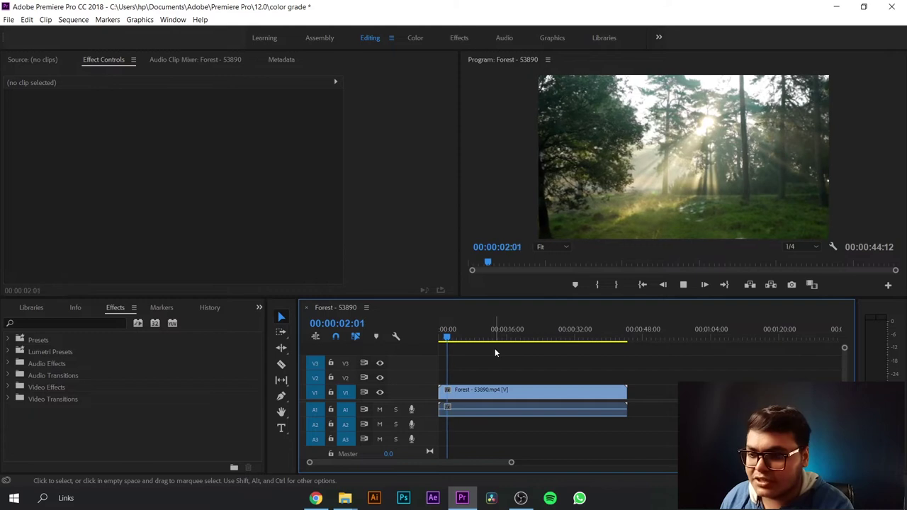
Stop the forest clip's playback at 00:00:02:27.
key(space)
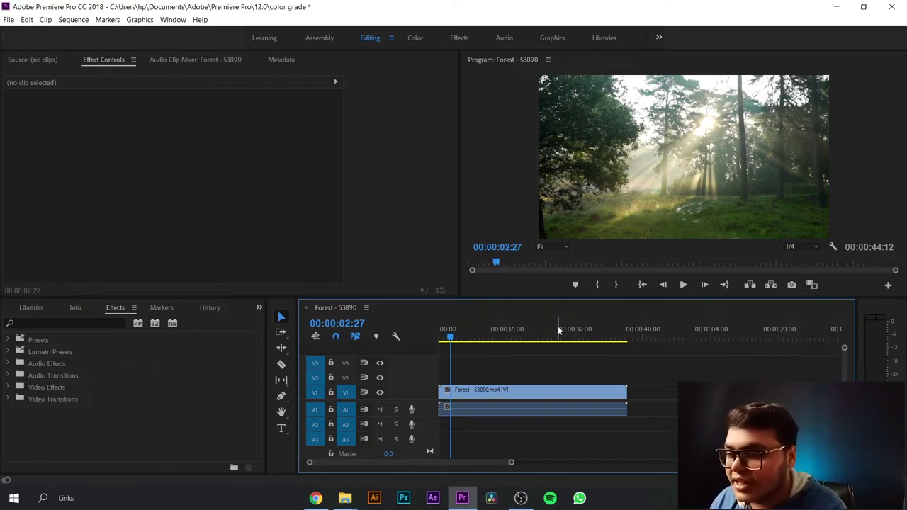
In the Color workspace, select the forest clip and expand Lumetri Basic Correction.
click(418, 37)
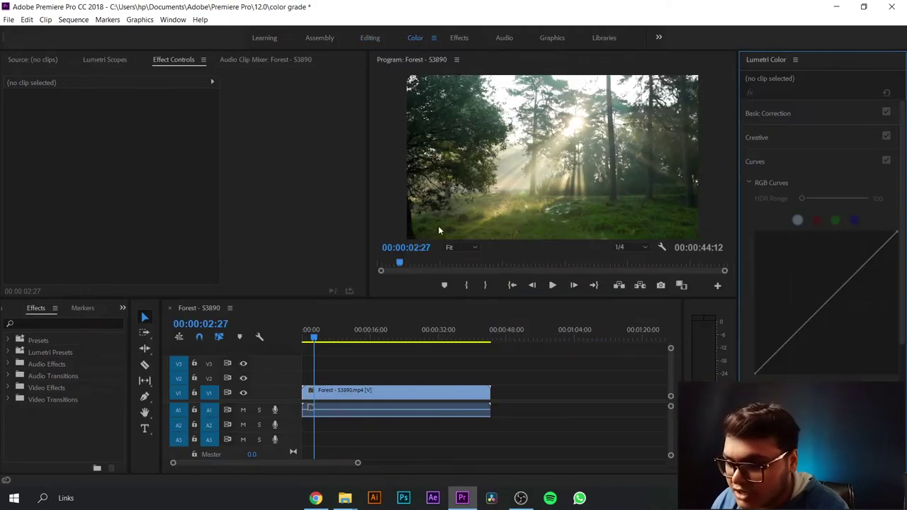
click(431, 388)
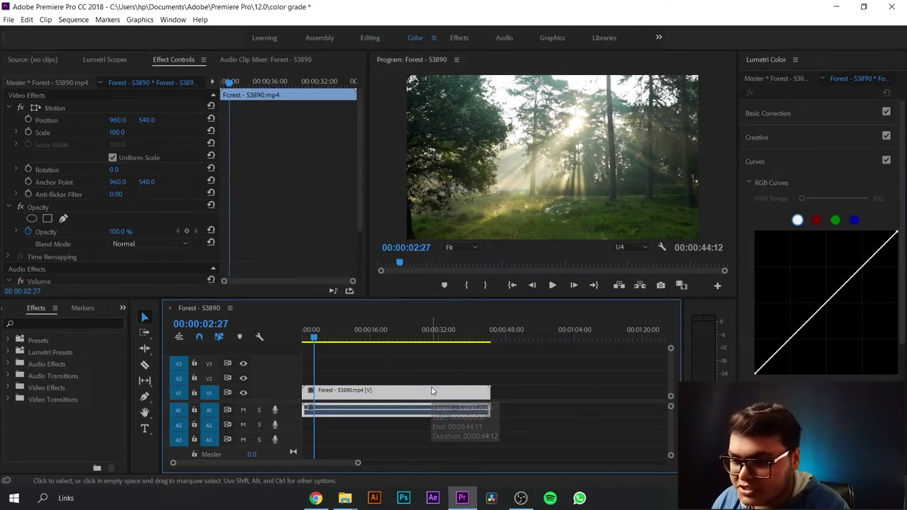
click(813, 117)
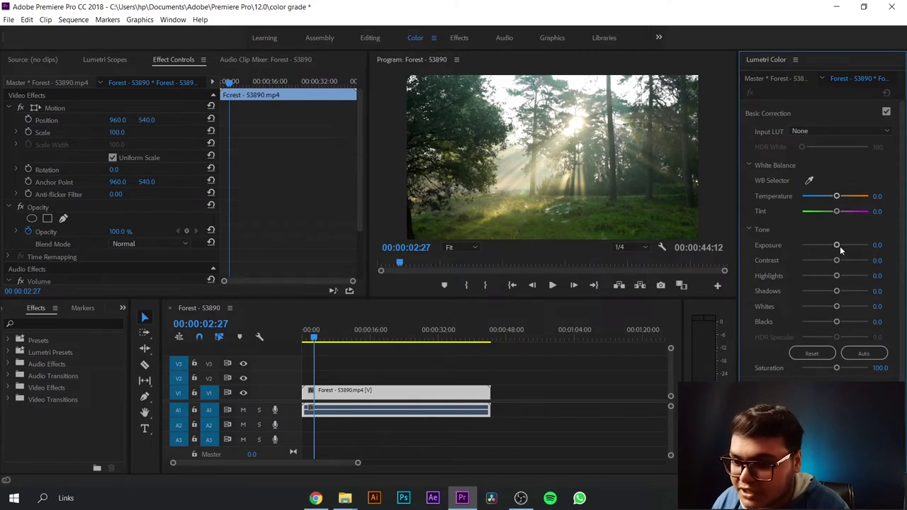
Set the forest clip's Exposure to exactly 0.3 and save the project.
drag(839, 246, 842, 248)
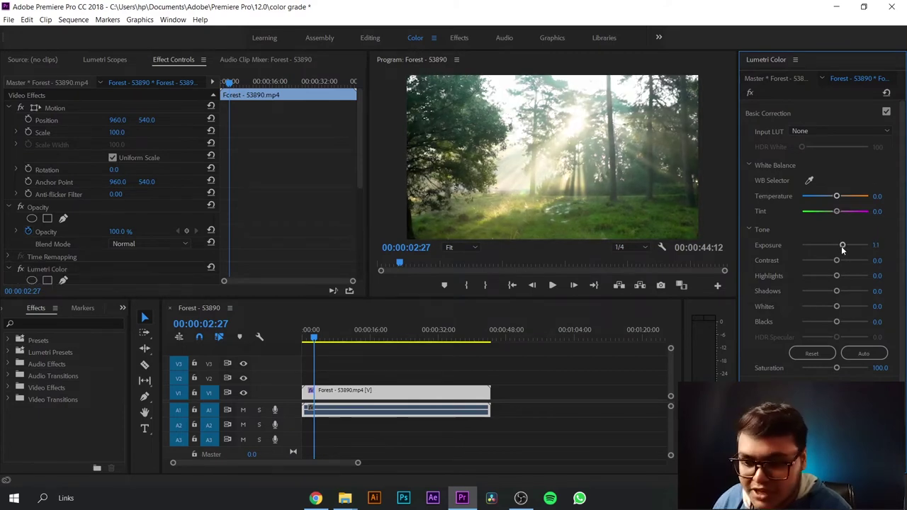
double_click(842, 246)
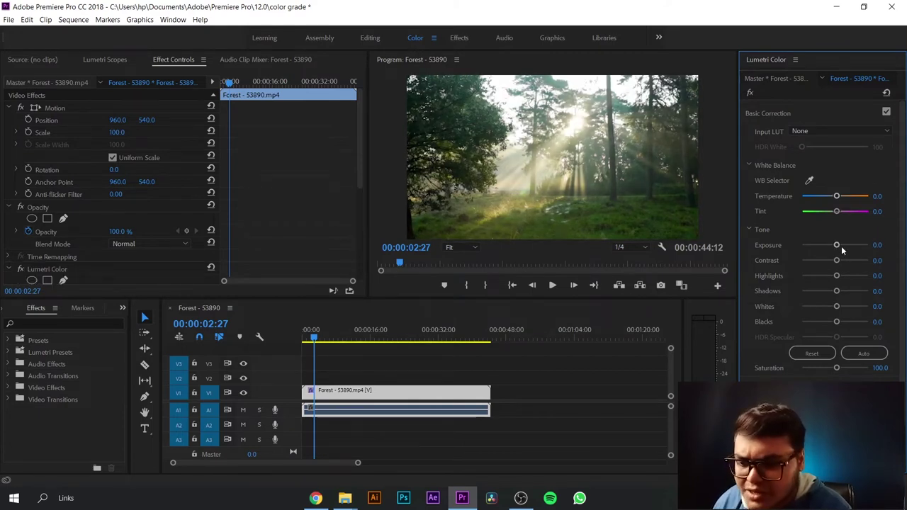
click(876, 245)
text(2)
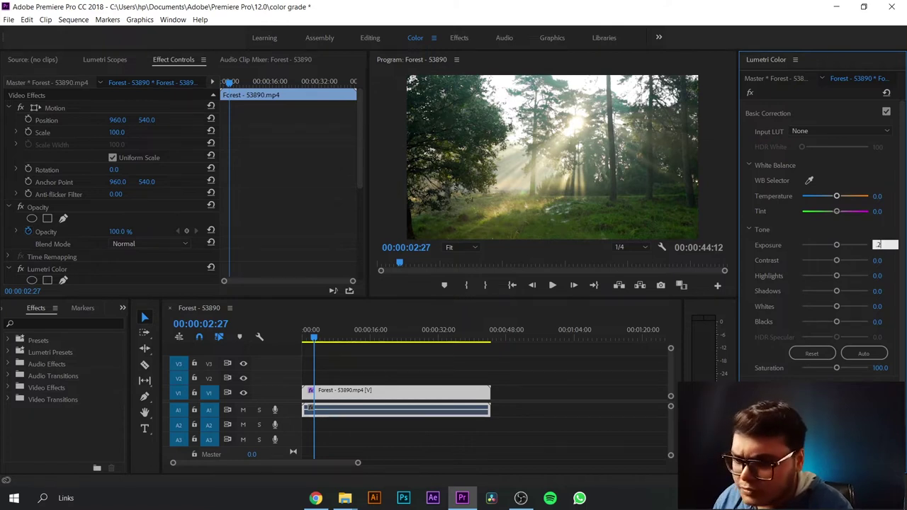
key(Return)
click(883, 244)
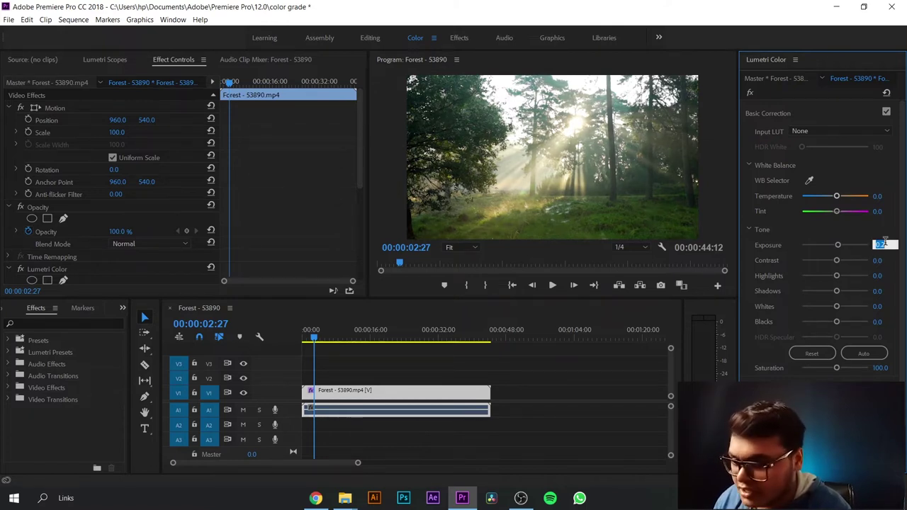
text(0.3)
key(Return)
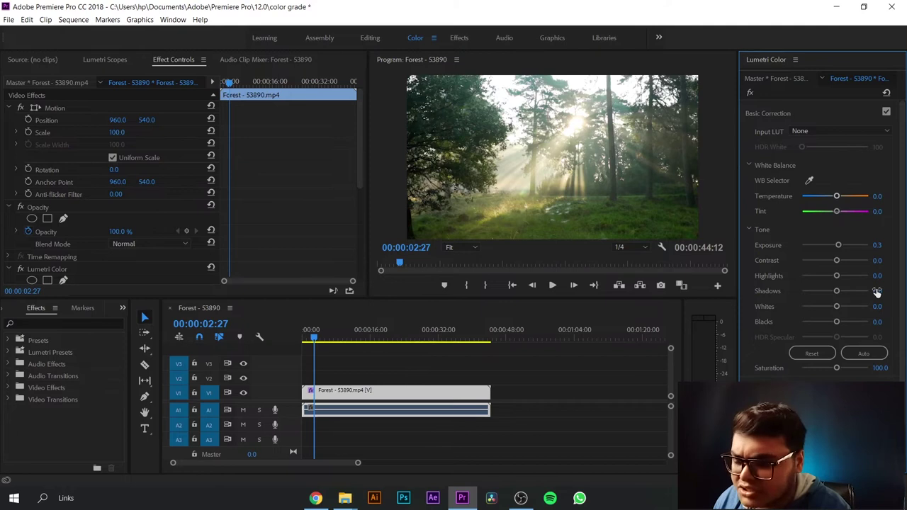
key(ctrl+s)
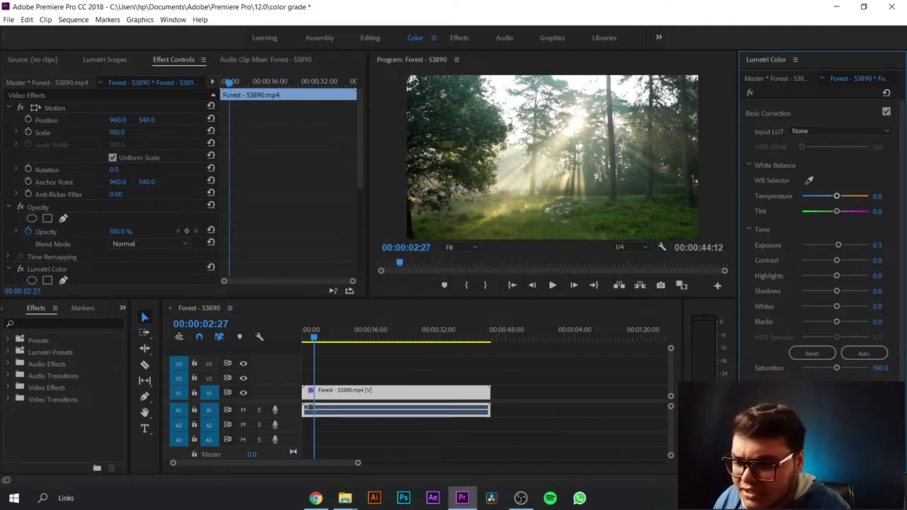
Apply the Teal and Orange creative look, lower its intensity to 83.2, then deselect the clip.
click(767, 113)
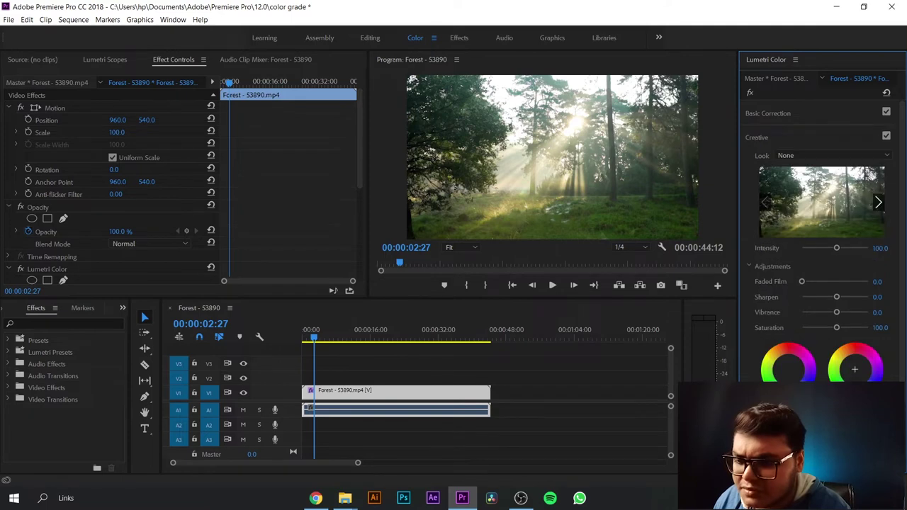
click(825, 153)
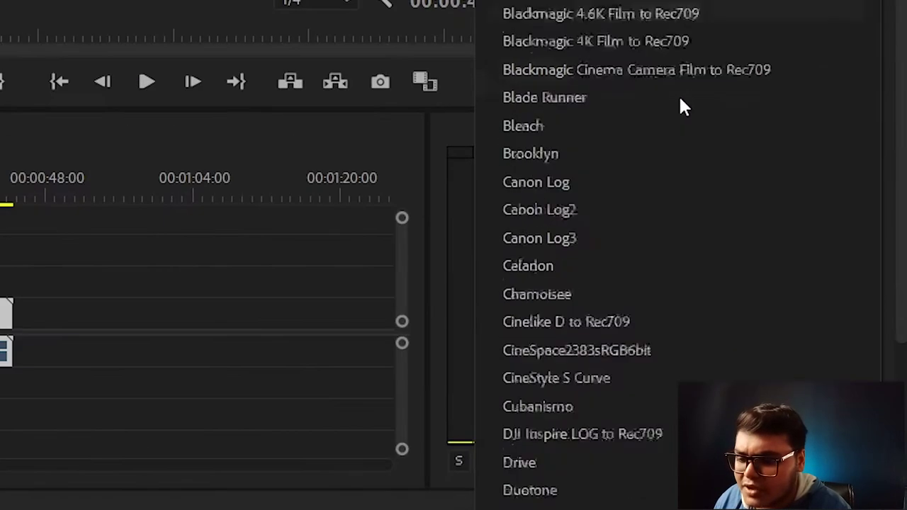
scroll(797, 296, down, 5)
scroll(680, 103, down, 5)
scroll(680, 102, down, 5)
scroll(680, 103, down, 5)
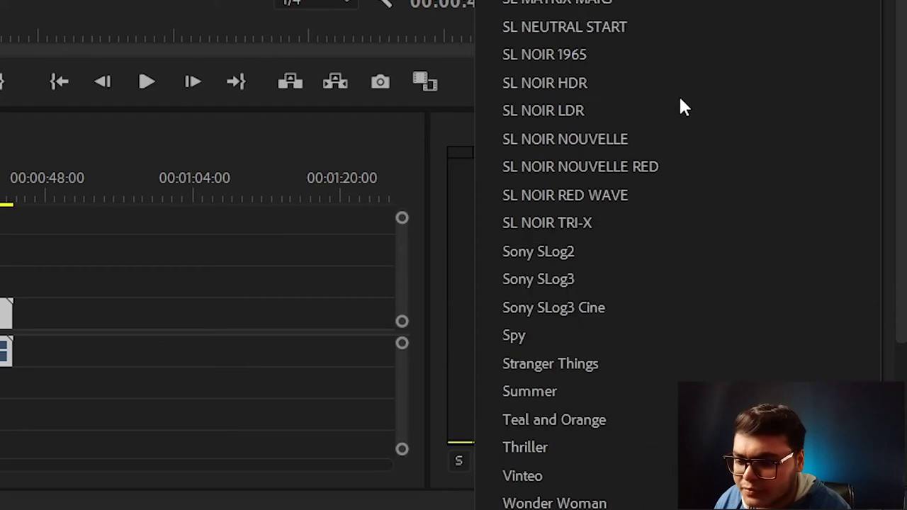
click(642, 413)
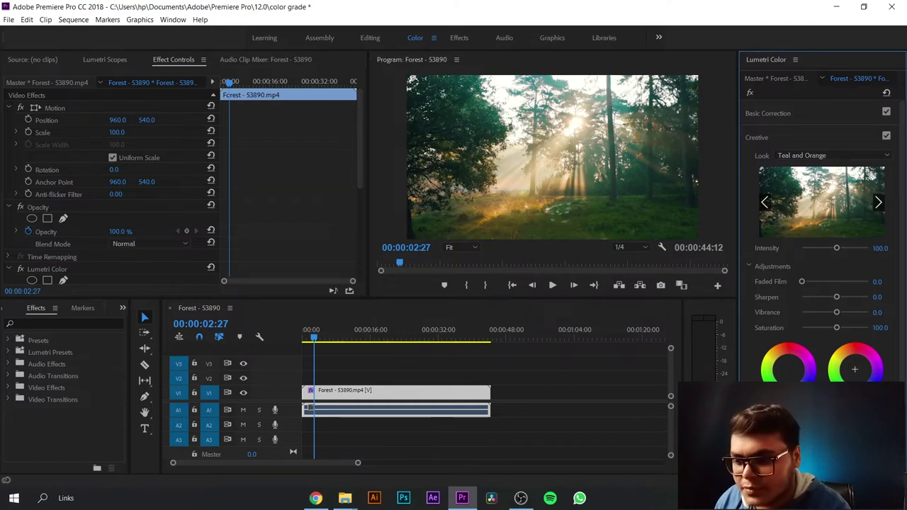
drag(837, 248, 828, 249)
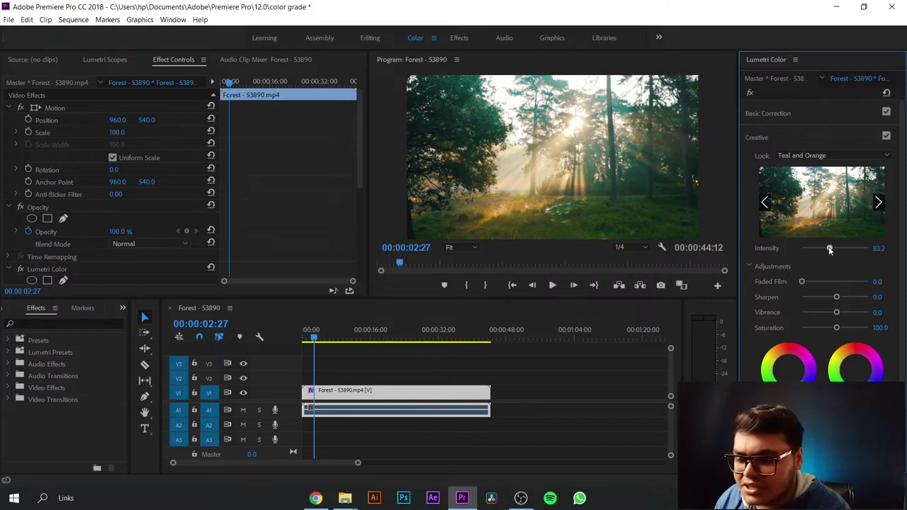
click(609, 366)
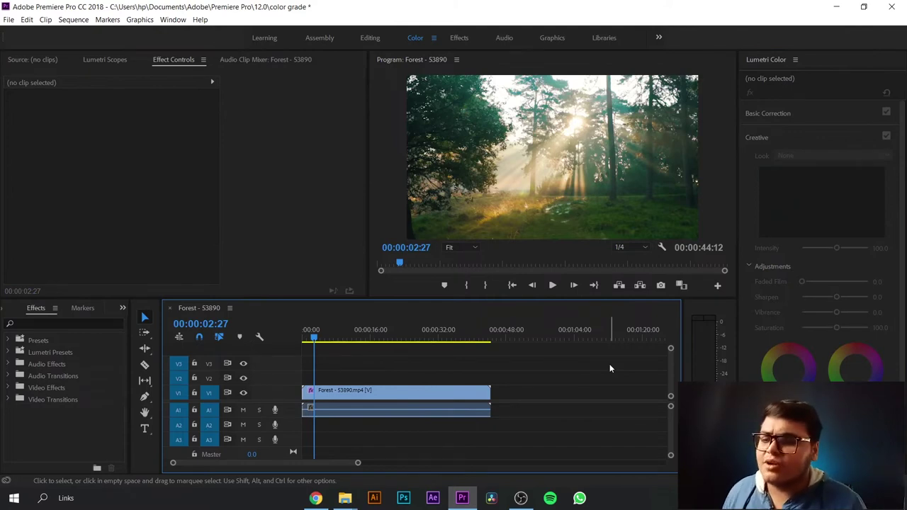
Remove the Lumetri Color effect from the forest clip.
click(463, 389)
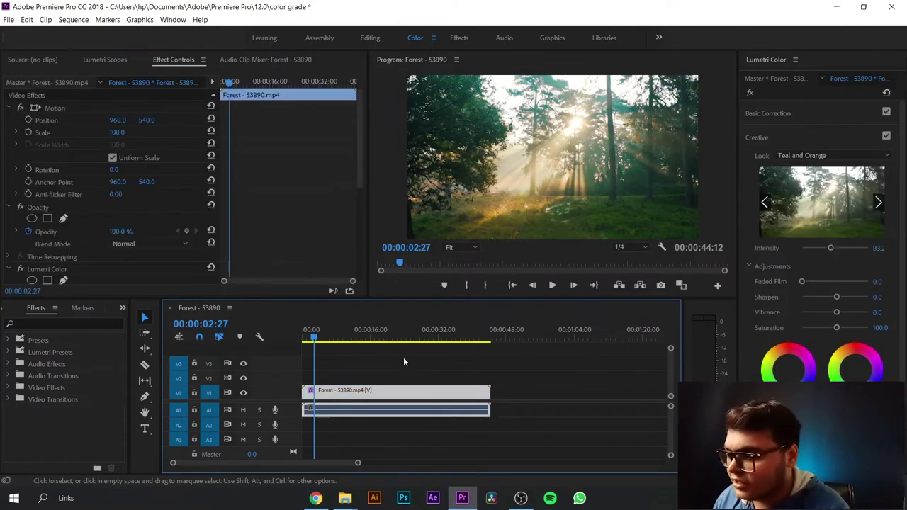
click(60, 268)
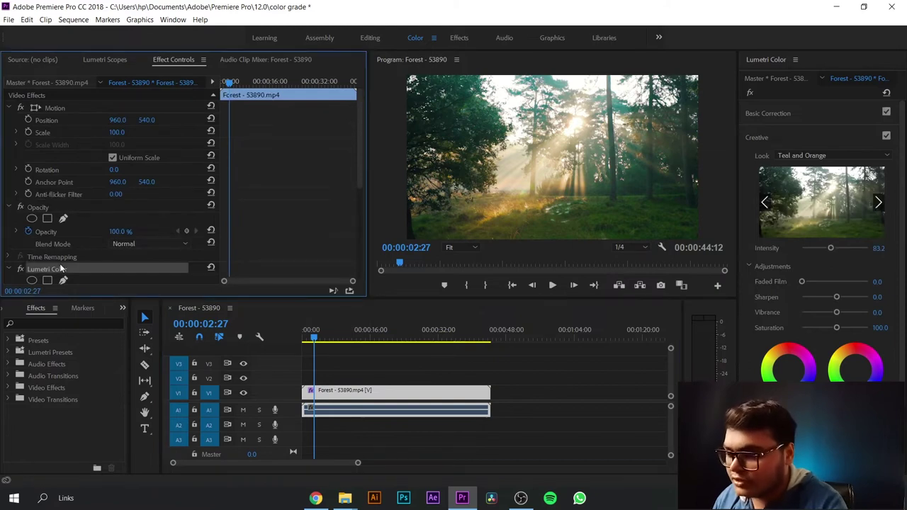
key(Delete)
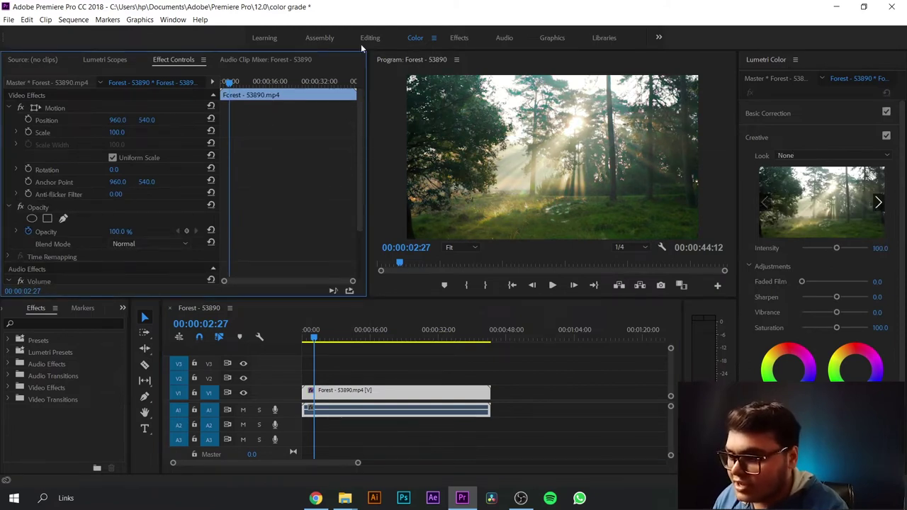
Back in Editing, search for Channel Mixer and drop it onto the Forest clip.
click(370, 40)
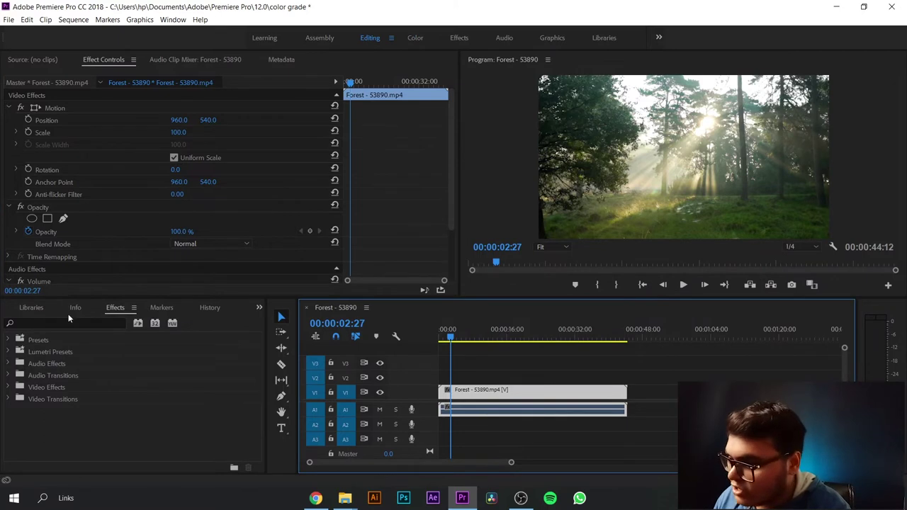
click(63, 323)
text(cha)
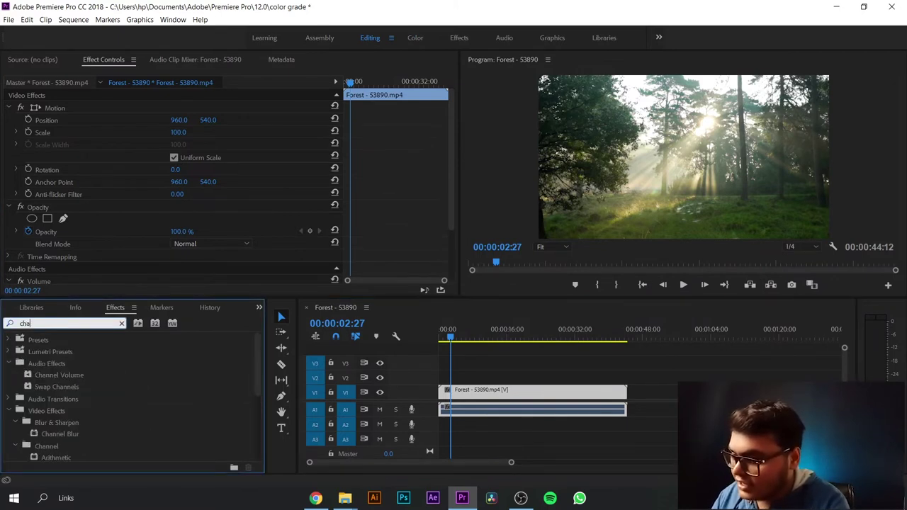
text(nnel mi)
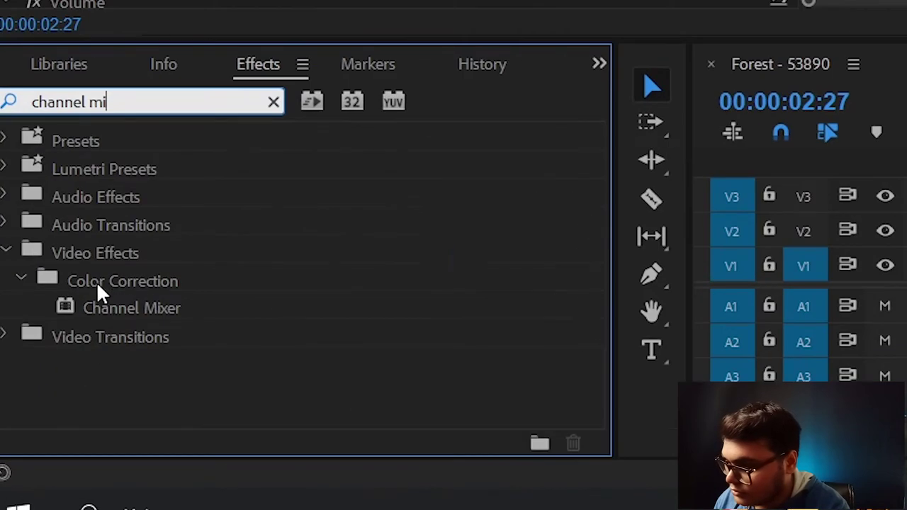
drag(52, 411, 541, 390)
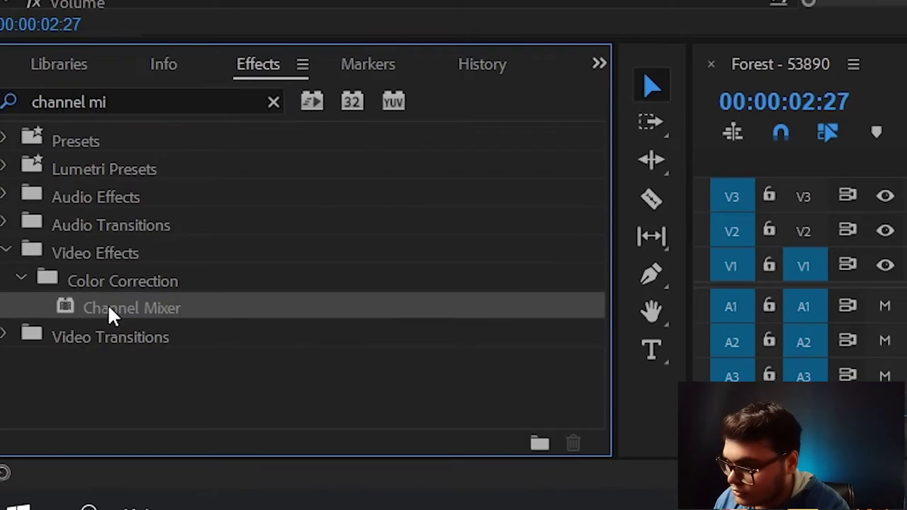
drag(484, 259, 488, 267)
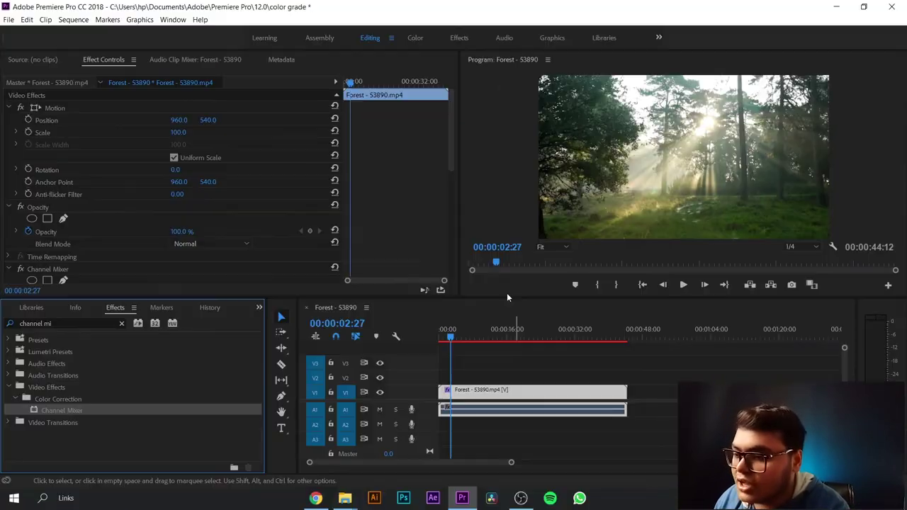
Set the Channel Mixer's Green-Green and Blue-Blue values to 50.
scroll(444, 256, down, 5)
scroll(444, 257, down, 3)
scroll(444, 256, up, 2)
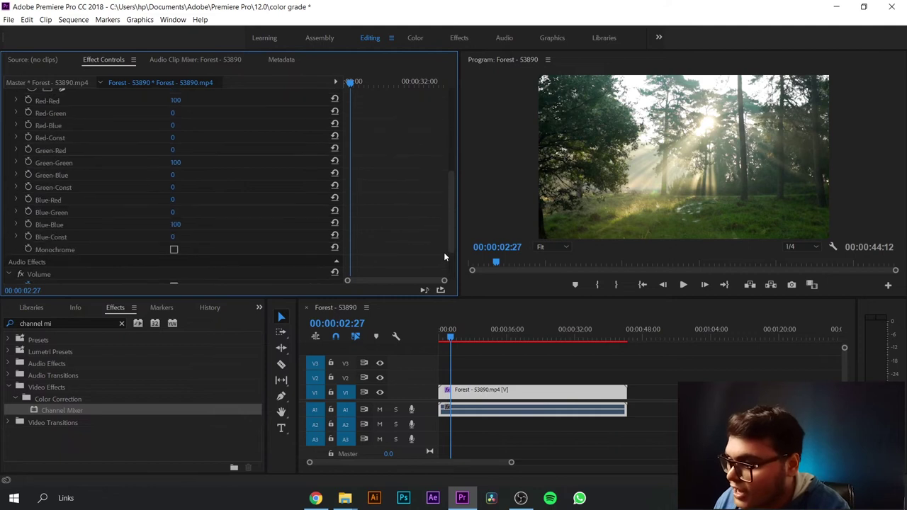
scroll(444, 256, up, 2)
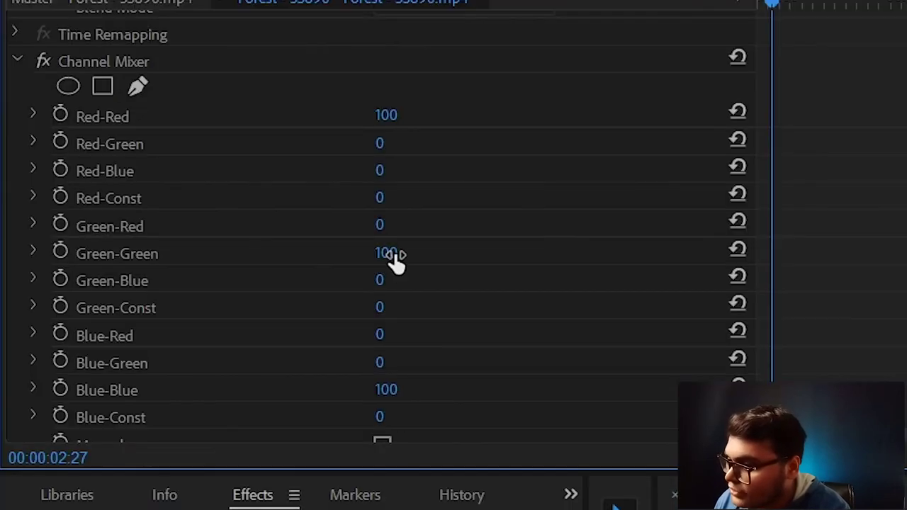
click(177, 199)
text(50)
key(Return)
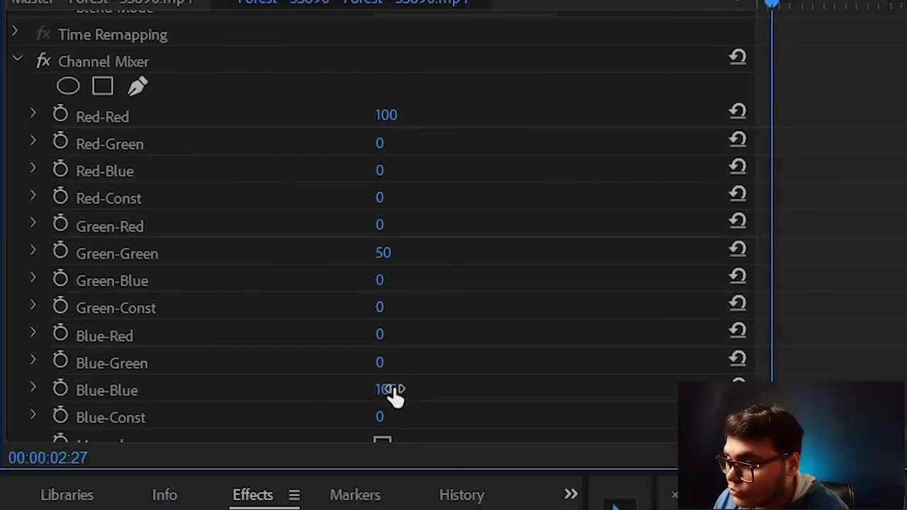
click(182, 258)
text(50)
key(Return)
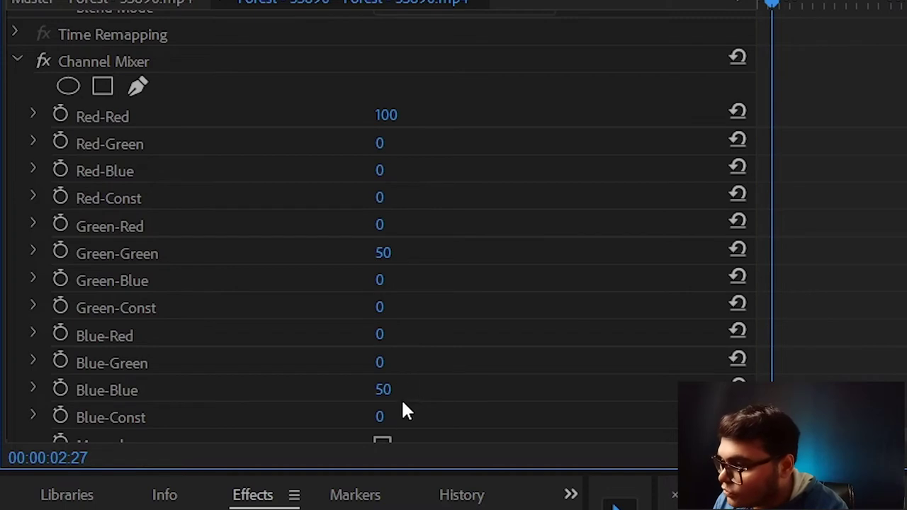
Set the Channel Mixer's Blue-Green and Green-Blue values to 50.
click(386, 365)
text(5)
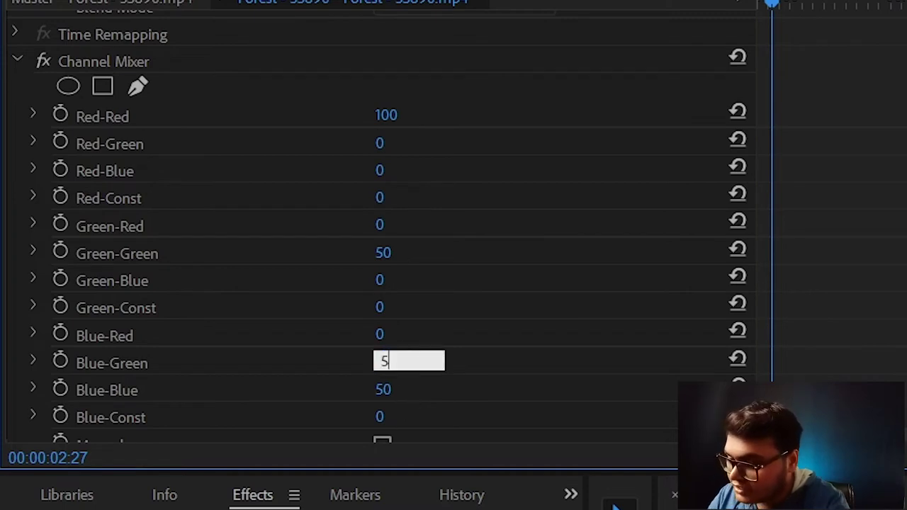
text(0)
key(Return)
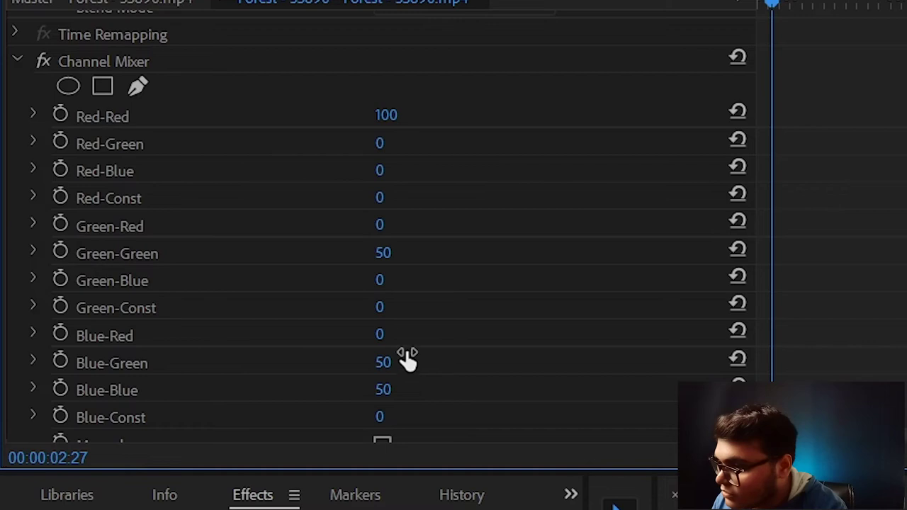
click(381, 273)
text(5)
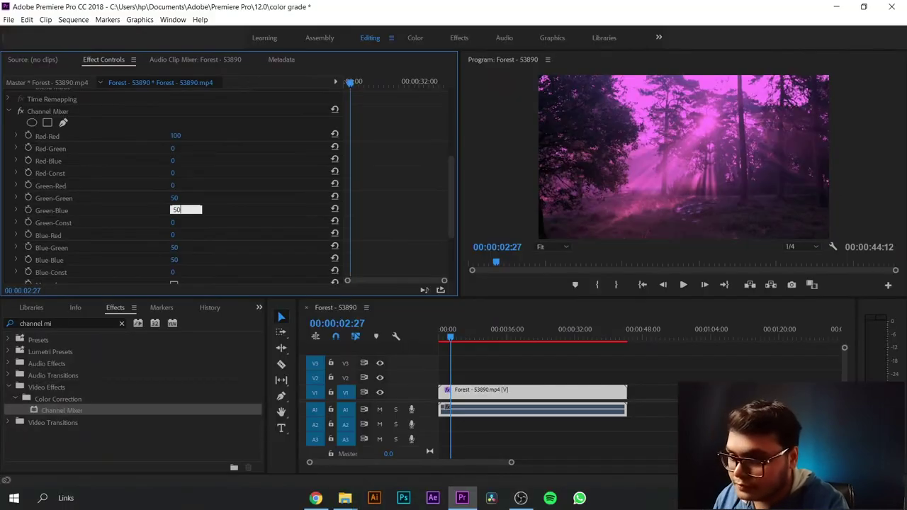
text(0)
key(Return)
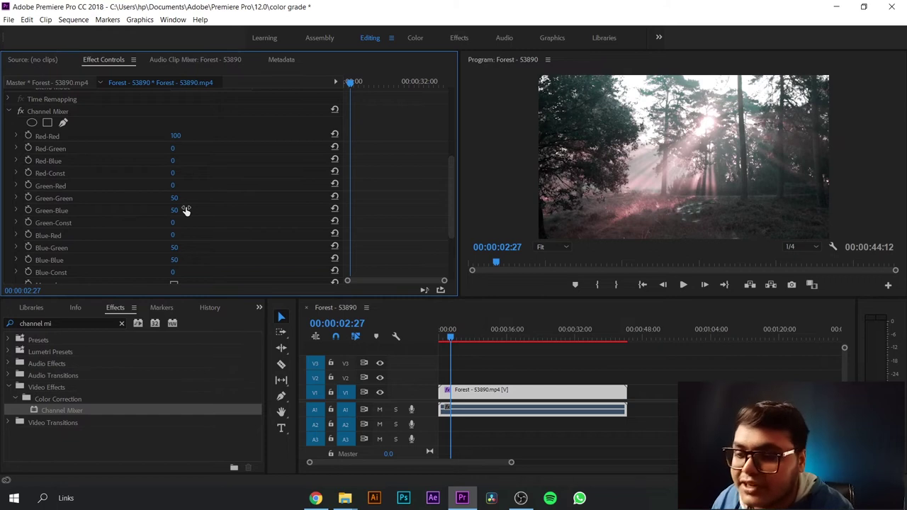
In the Color workspace, drag the tint wheel toward centre to neutralise the pink and expand Color Wheels & Match.
click(418, 41)
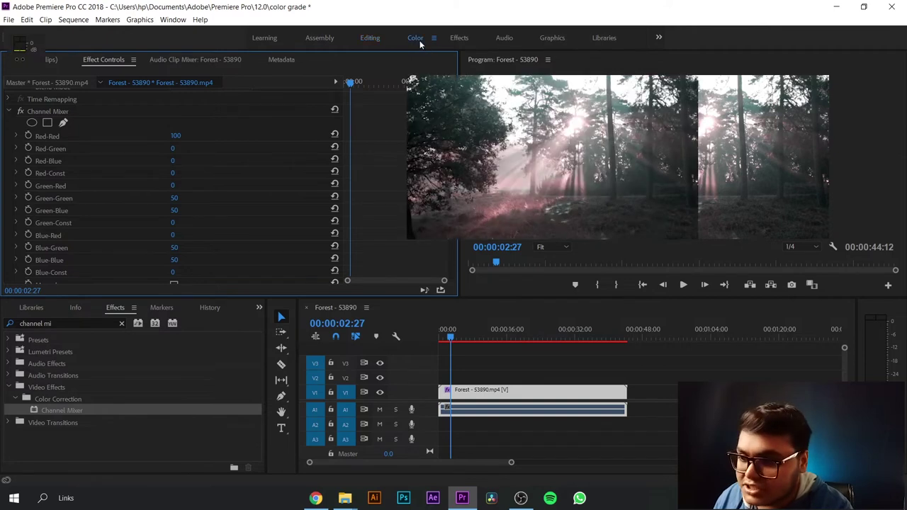
click(849, 286)
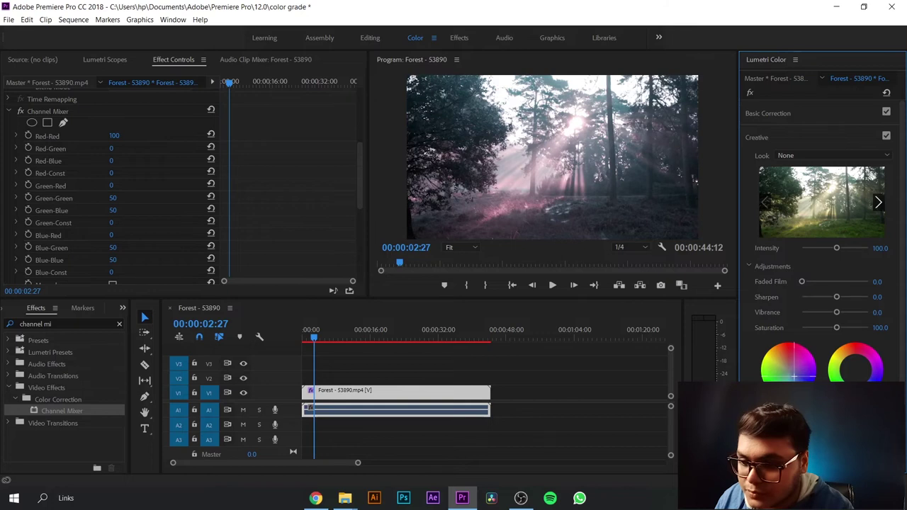
drag(793, 377, 788, 365)
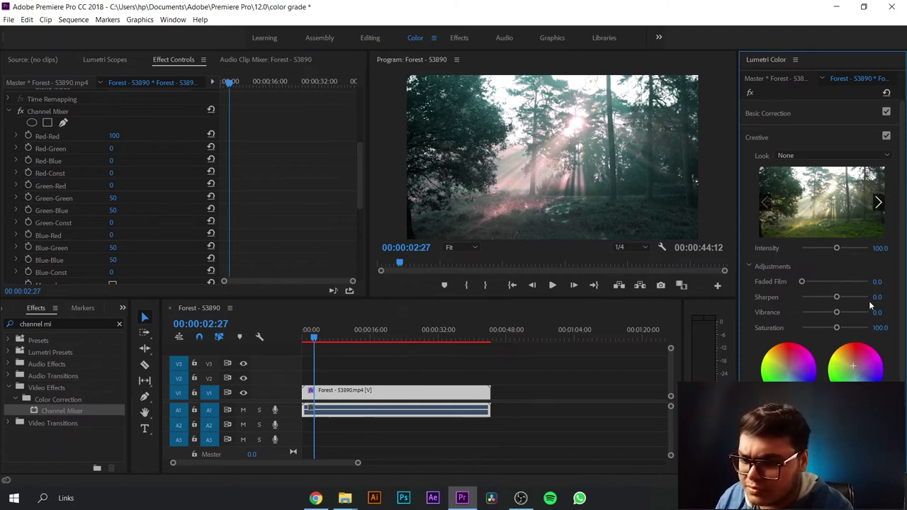
scroll(808, 365, down, 3)
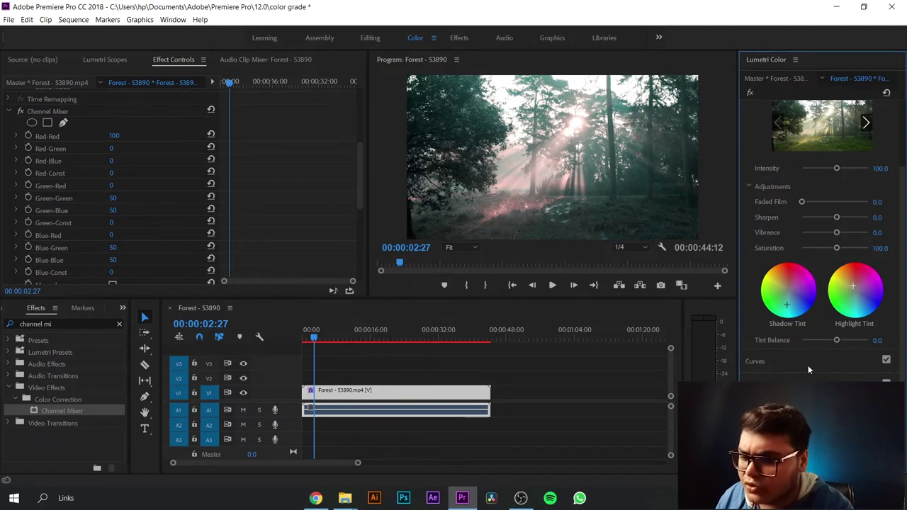
click(811, 385)
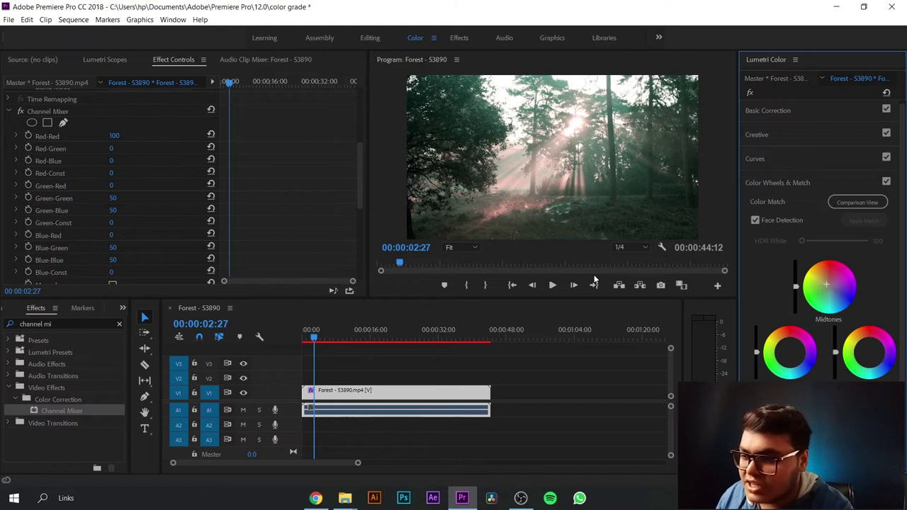
Undo the Channel Mixer tint and pick a warm Lumetri Creative look at 116.8 intensity.
click(374, 38)
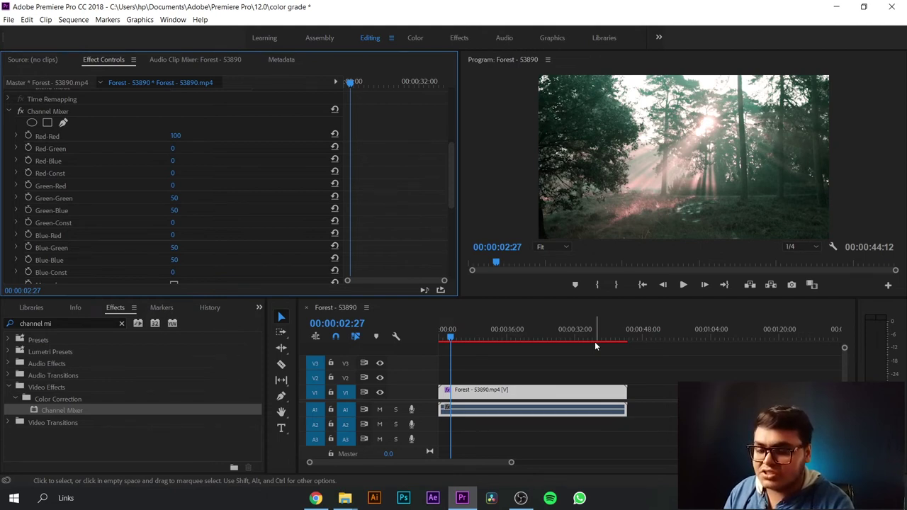
click(685, 381)
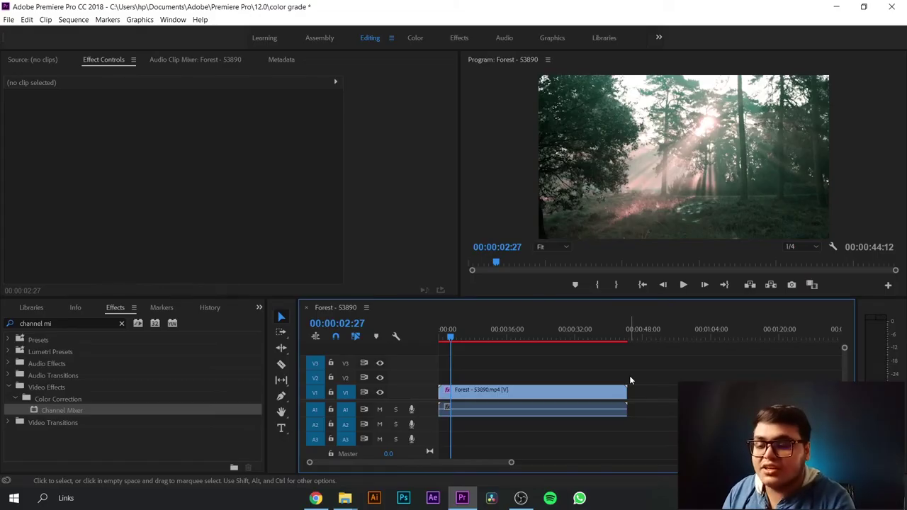
key(ctrl+z)
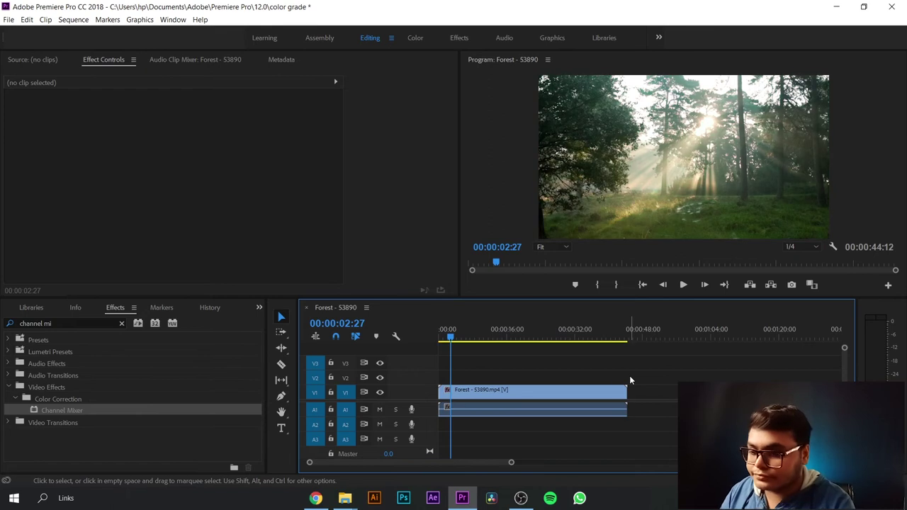
key(alt+shift+4)
click(755, 136)
click(800, 151)
Apply the warm look and set an HSL Secondary key by sampling the teal foliage.
click(840, 243)
scroll(814, 362, down, 2)
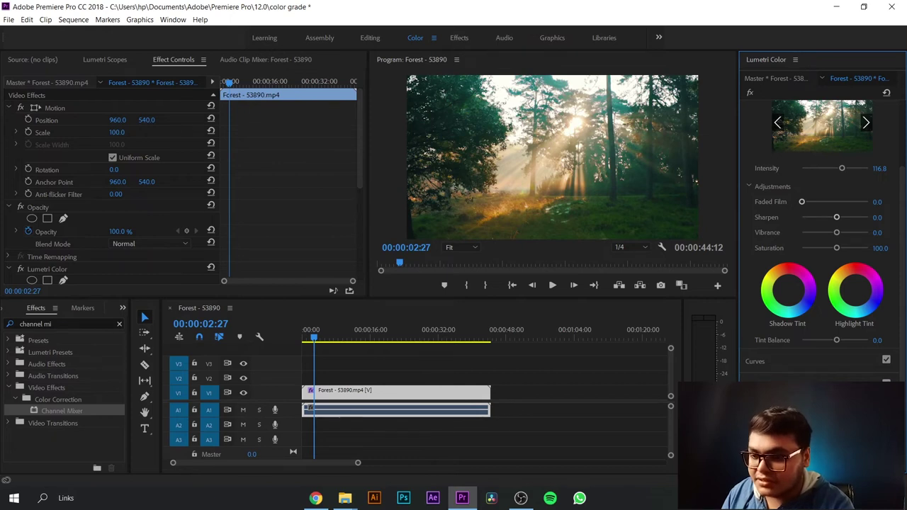
scroll(822, 234, down, 4)
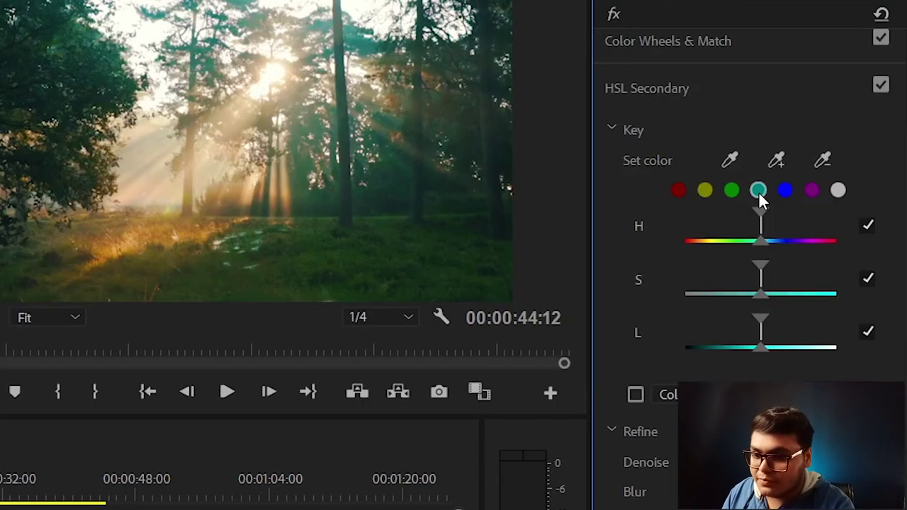
click(758, 190)
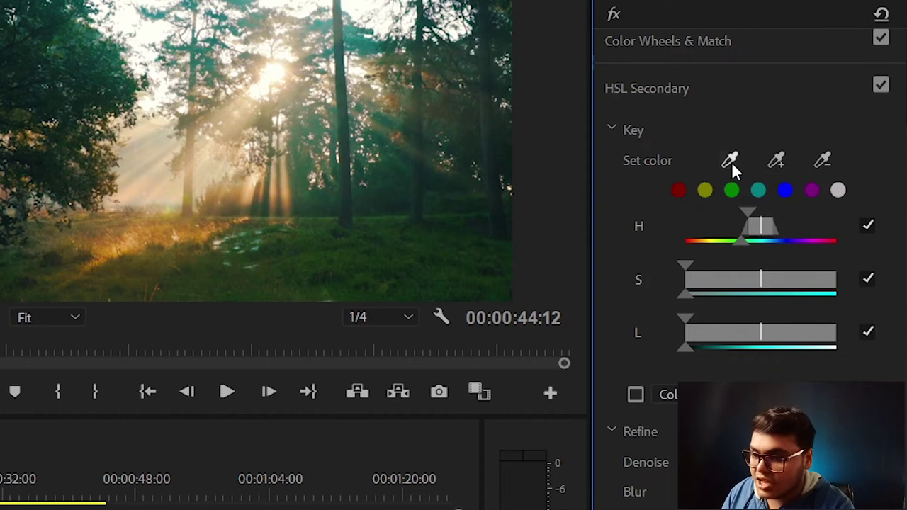
click(731, 162)
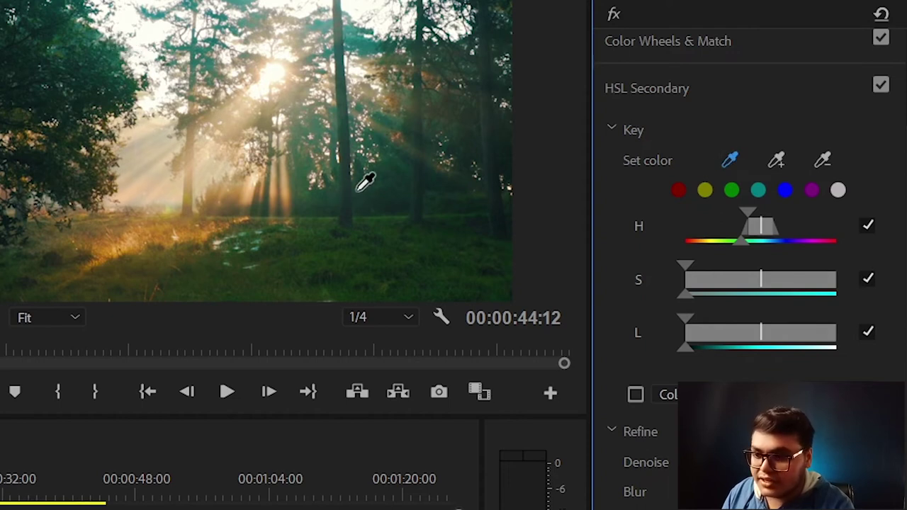
click(280, 29)
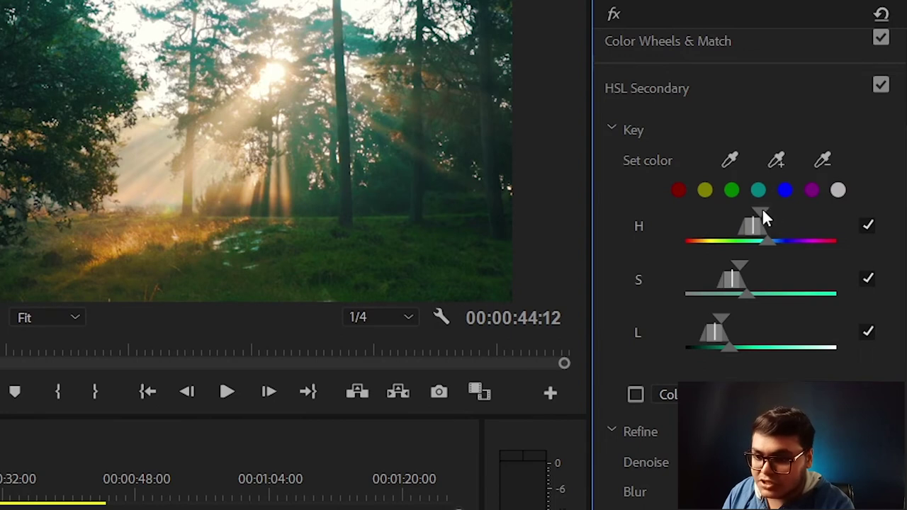
Widen the key's hue range and open its saturation and lightness ranges fully.
mouse_move(761, 208)
mouse_down()
mouse_move(772, 207)
mouse_move(750, 223)
mouse_move(779, 241)
mouse_up()
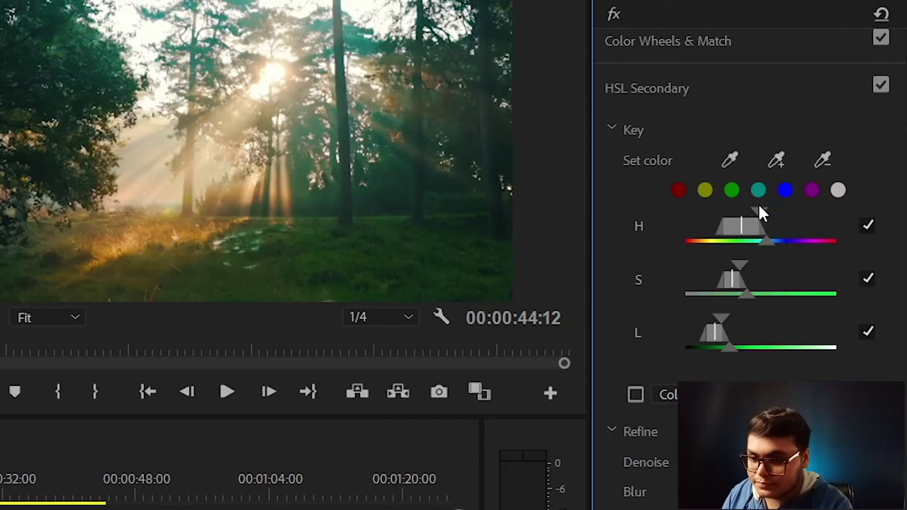
drag(765, 205, 777, 215)
drag(739, 265, 830, 270)
drag(720, 320, 830, 331)
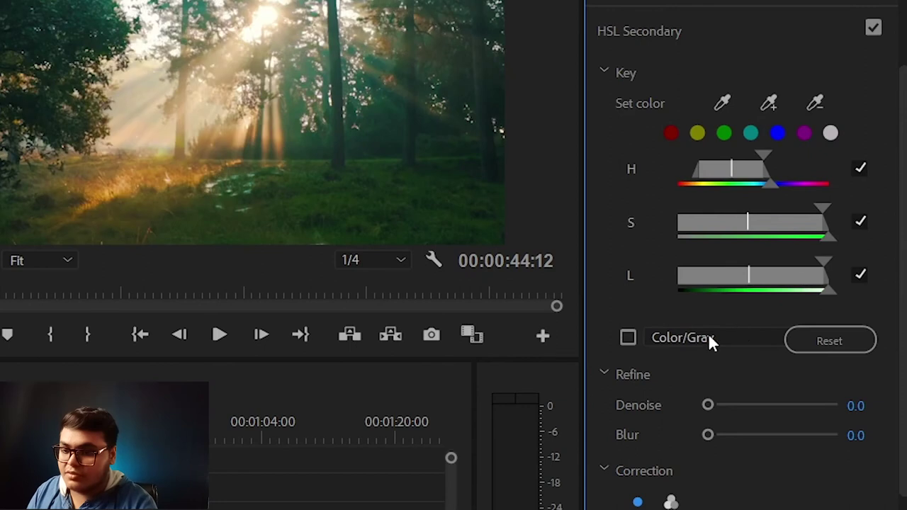
Toggle Color/Gray to preview the key as a grey matte, then return to full colour.
click(629, 338)
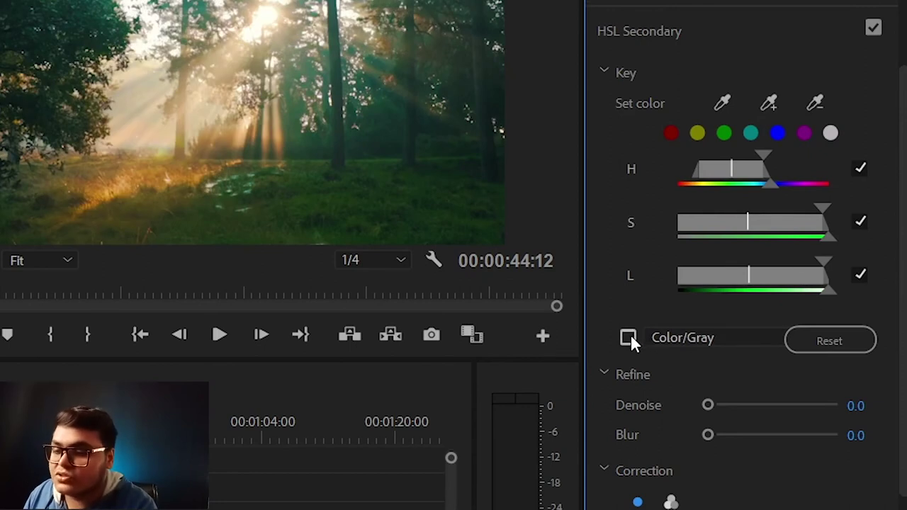
click(628, 337)
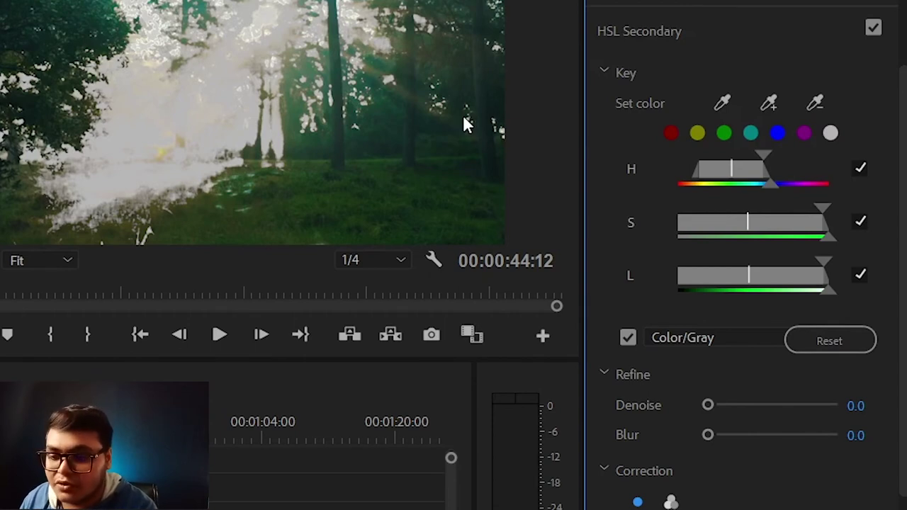
click(627, 338)
Set the keyed colours' Saturation to 38.9 and Contrast to 11.5.
scroll(689, 418, down, 2)
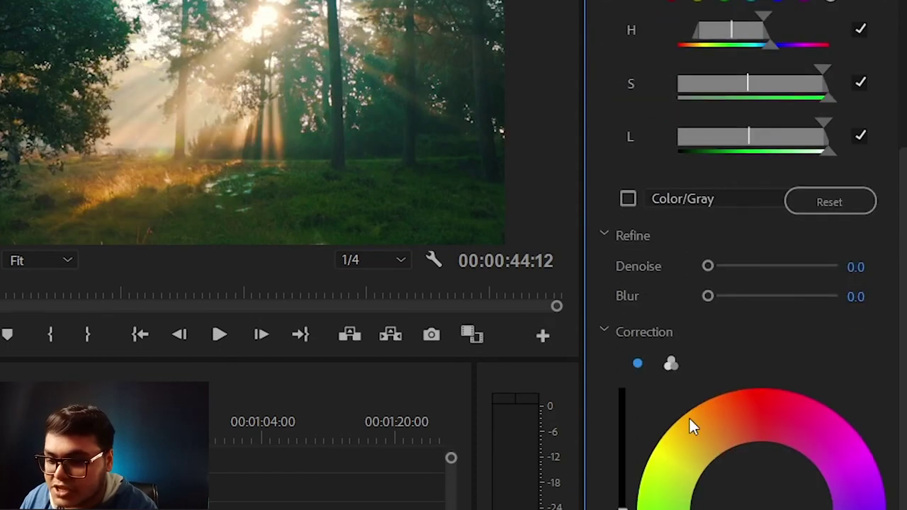
scroll(689, 418, down, 3)
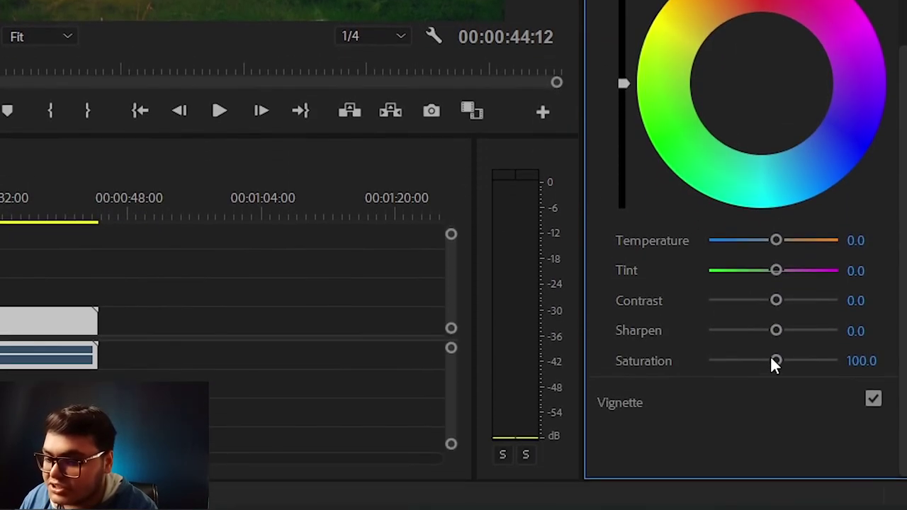
drag(776, 360, 710, 360)
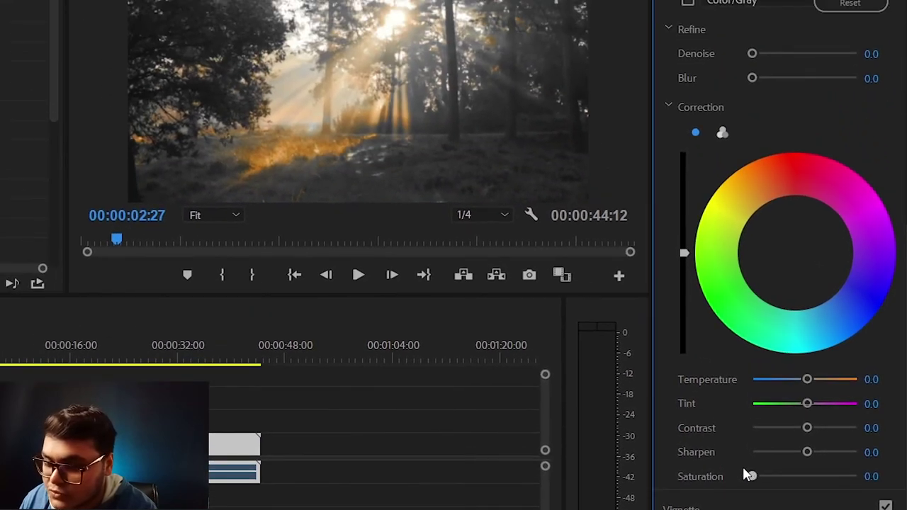
drag(752, 476, 768, 478)
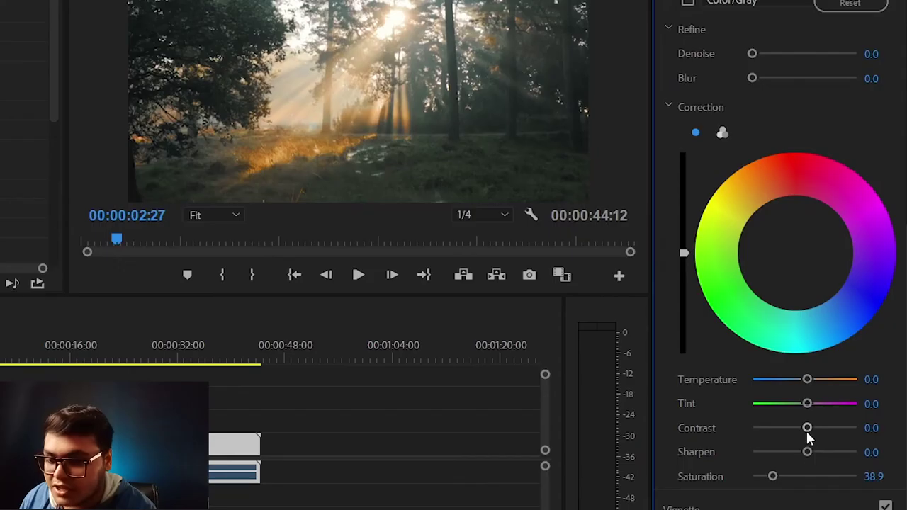
drag(807, 429, 811, 429)
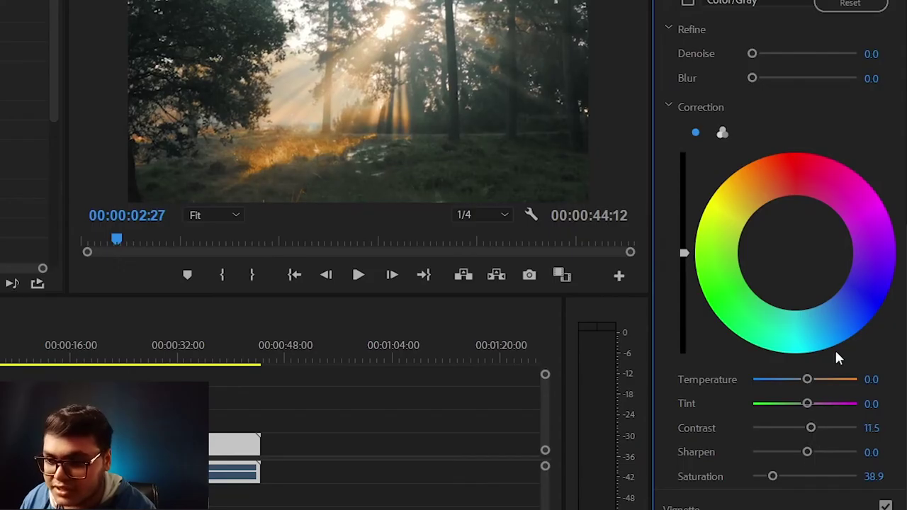
Drag the HSL Refine sliders to Denoise 29.2 and Blur 15.7.
scroll(828, 184, up, 3)
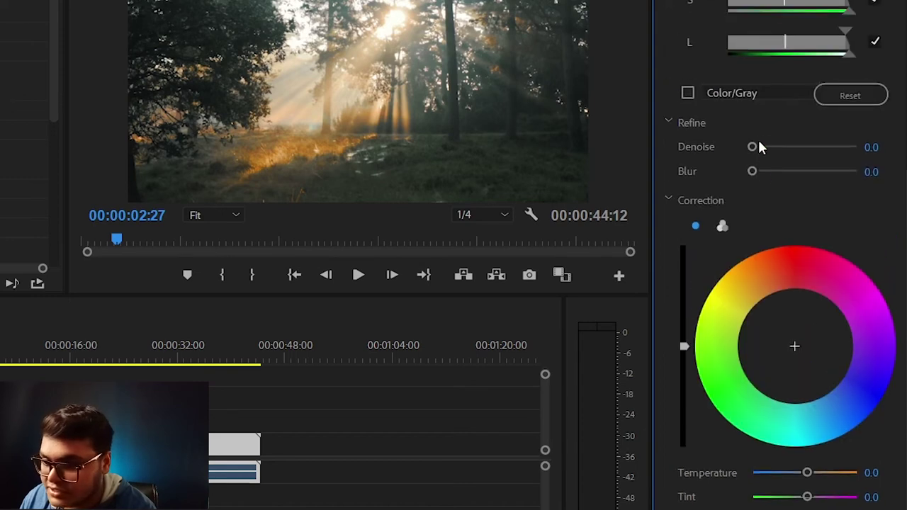
drag(752, 147, 769, 145)
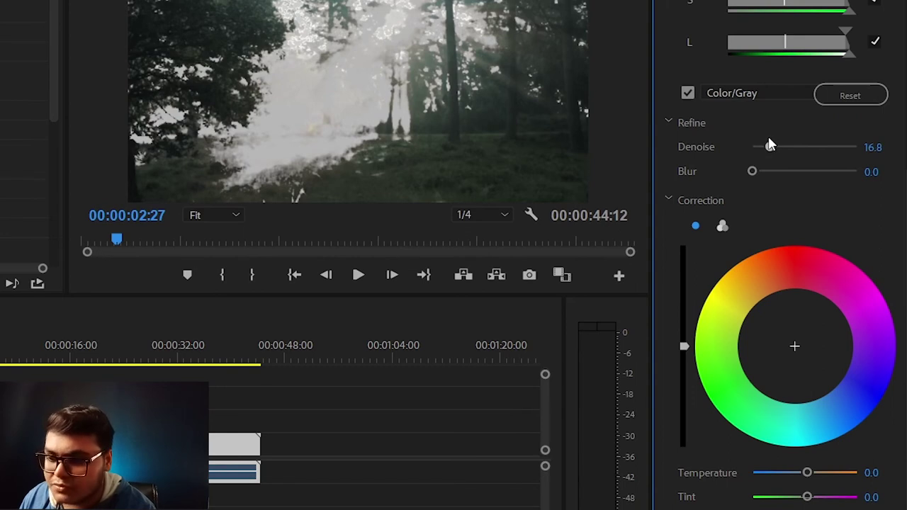
drag(770, 145, 782, 146)
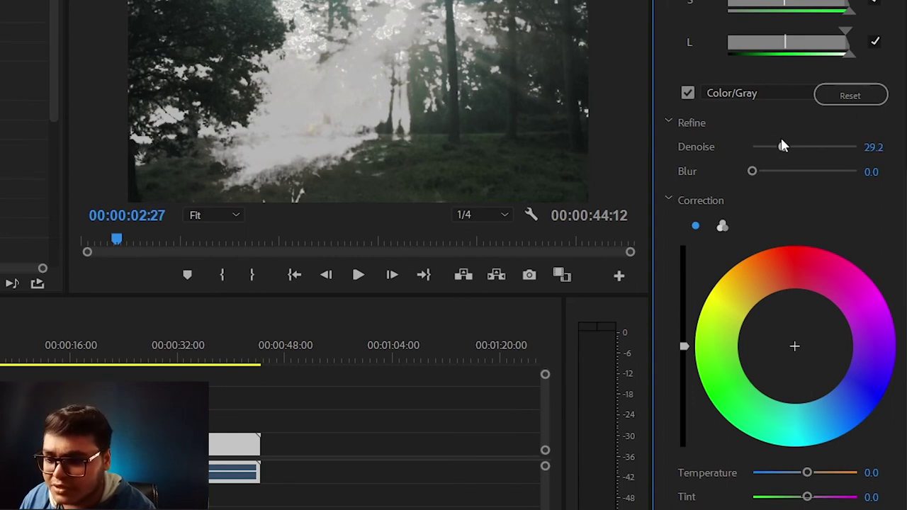
drag(752, 171, 806, 174)
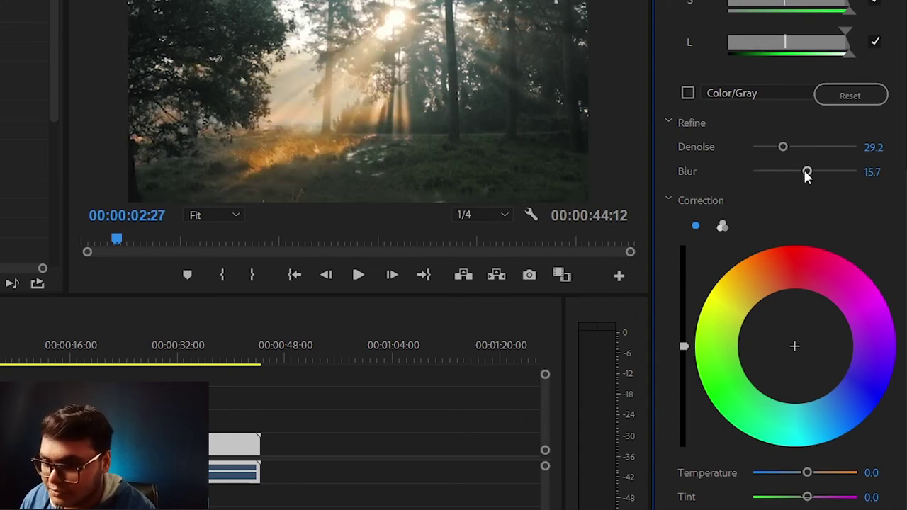
scroll(791, 179, up, 3)
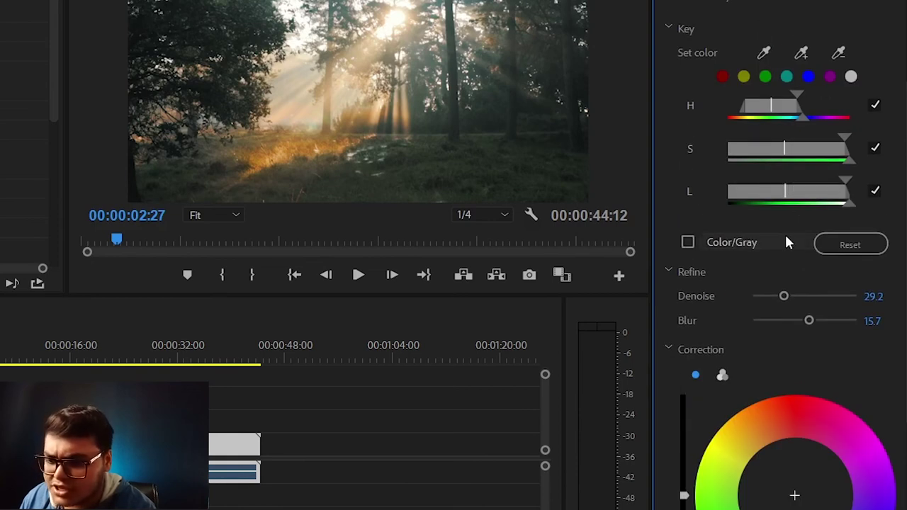
Expand the Lumetri Curves section and save the project.
scroll(787, 204, down, 3)
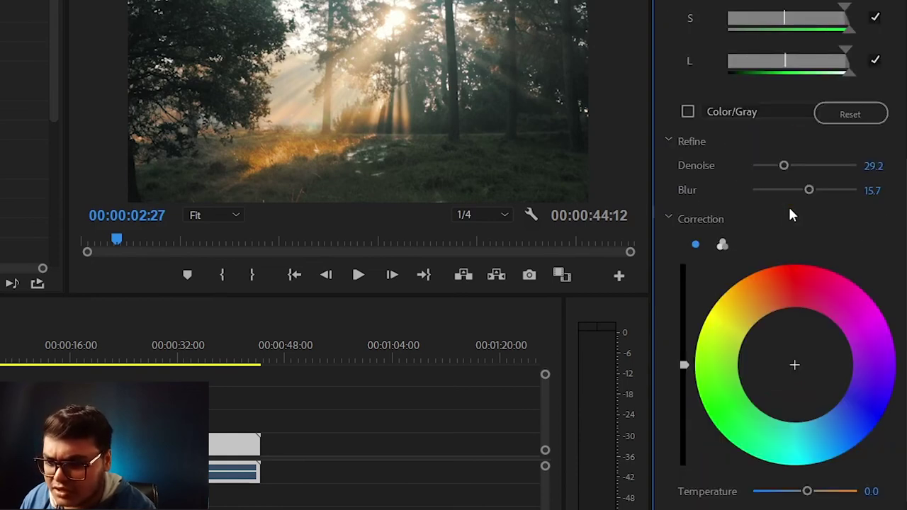
scroll(787, 205, down, 2)
scroll(742, 265, up, 8)
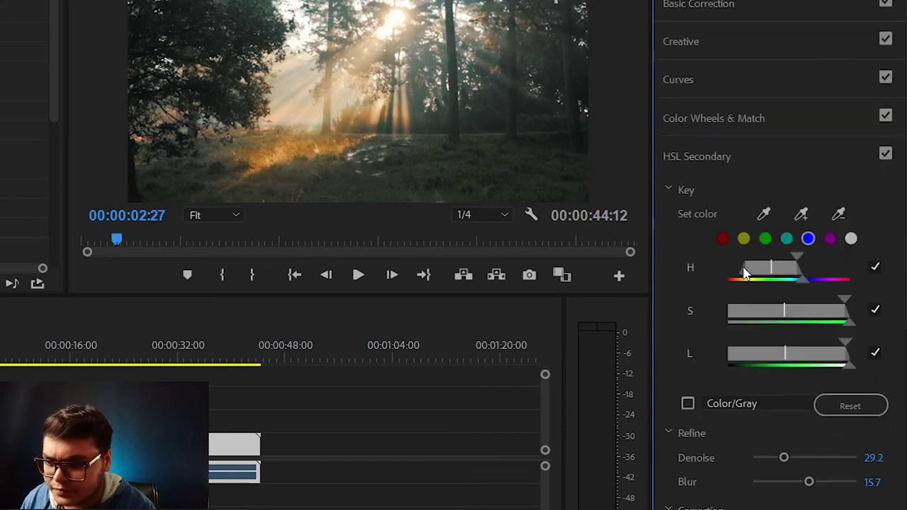
click(743, 85)
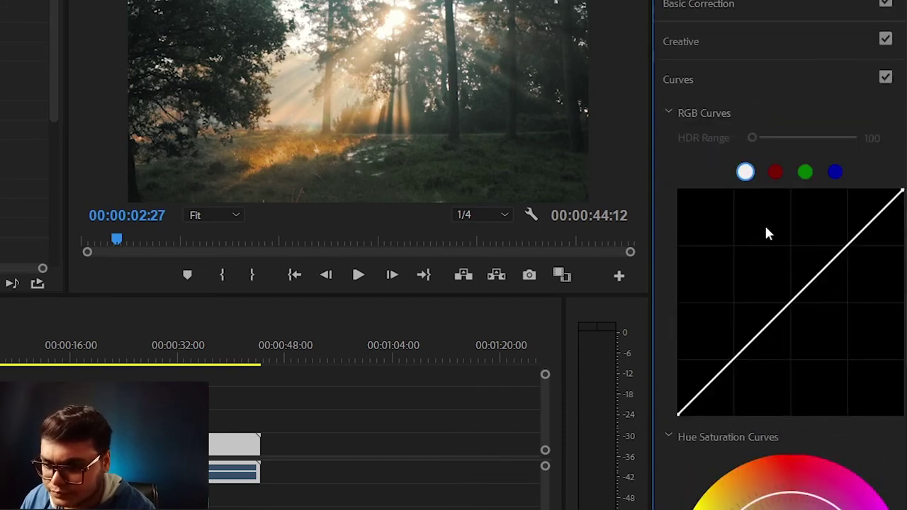
key(ctrl+s)
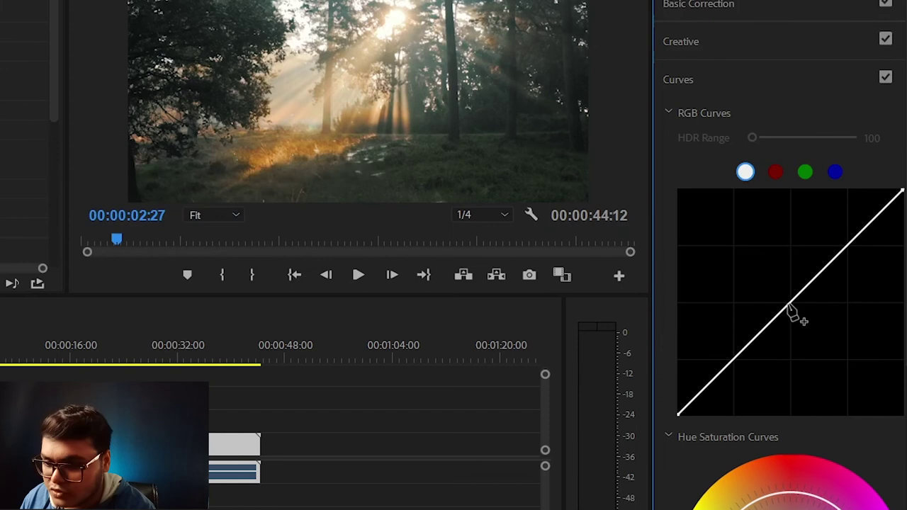
Lower the master RGB curve to darken midtones and lift the red curve to warm the image.
mouse_move(787, 306)
mouse_down()
mouse_move(799, 319)
mouse_move(792, 308)
mouse_up()
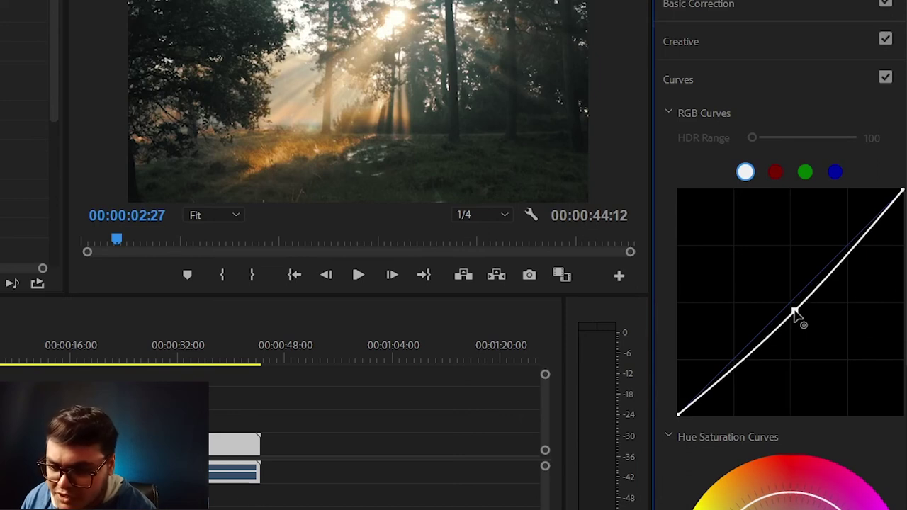
click(774, 174)
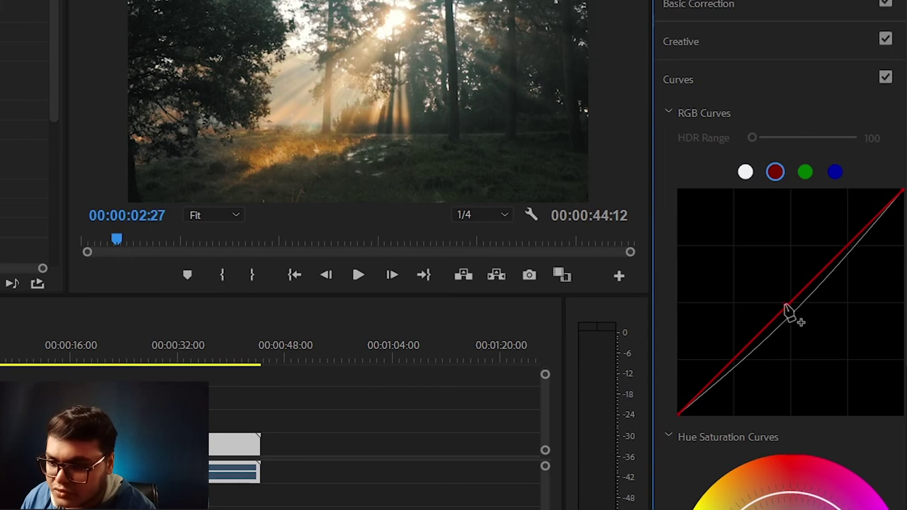
mouse_move(786, 312)
mouse_down()
mouse_move(780, 303)
mouse_move(786, 309)
mouse_up()
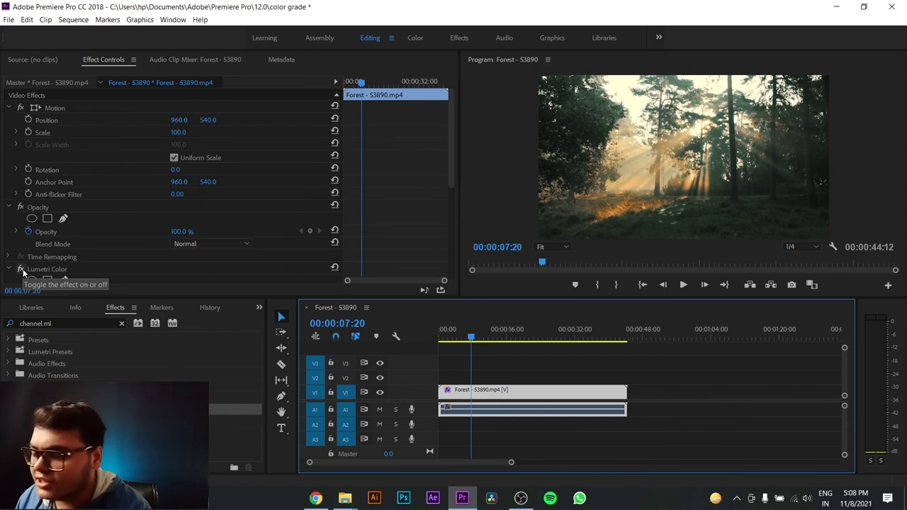
Switch Lumetri Color off to view the original green forest, then back on.
click(22, 270)
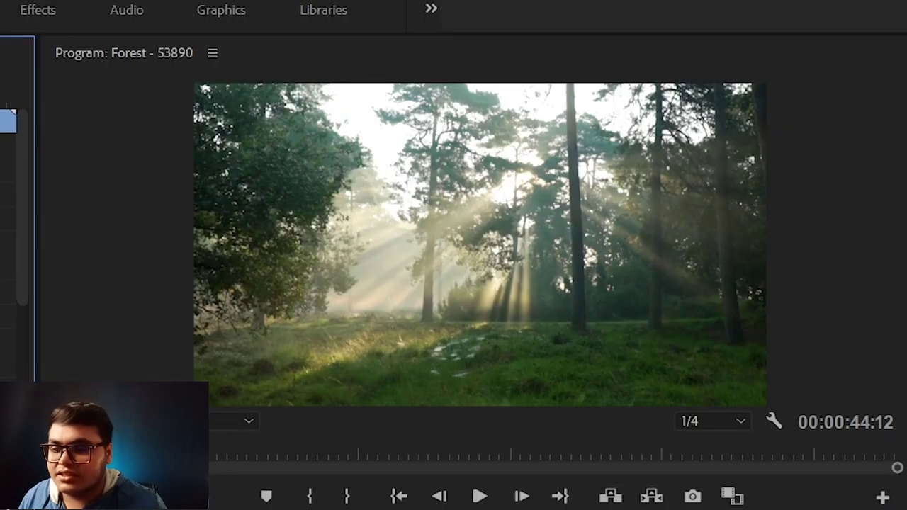
click(21, 270)
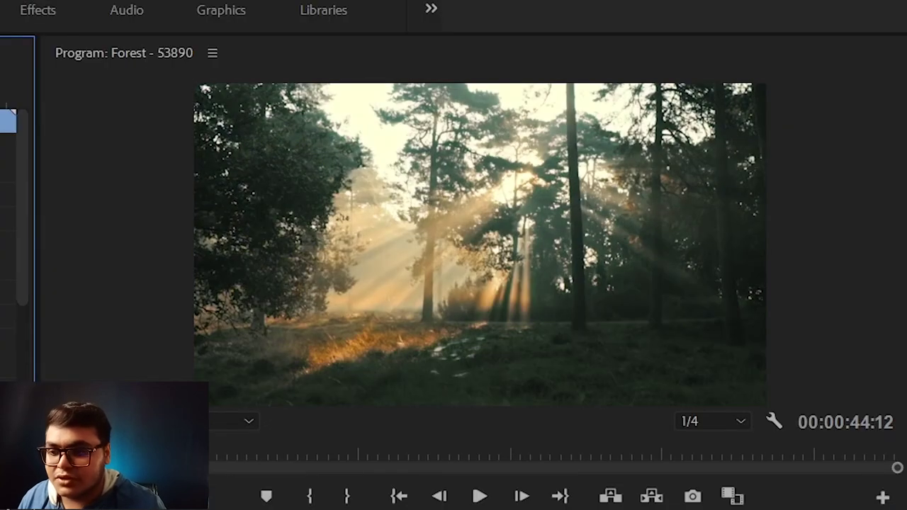